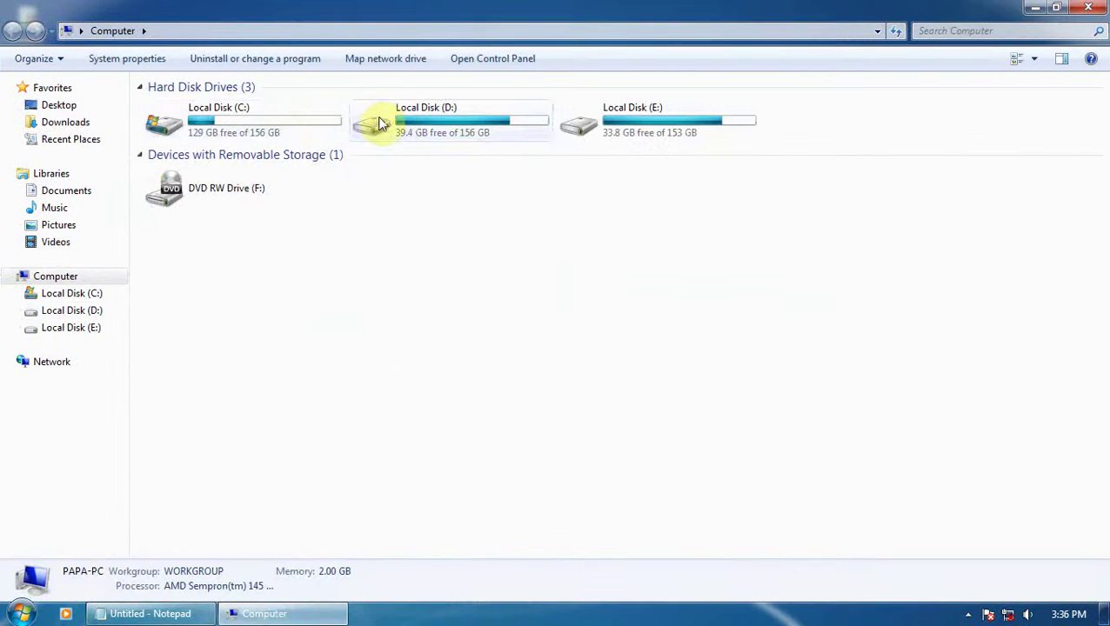
Browse to D:\Xbox 360\Games\FIFA.15.XBOX360-COMPLEX and select all four game files.
{"action": "double_click", "coordinate": [372, 119]}
{"action": "double_click", "coordinate": [773, 163]}
{"action": "double_click", "coordinate": [239, 118]}
{"action": "double_click", "coordinate": [252, 144]}
{"action": "left_click_drag", "start_coordinate": [226, 210], "coordinate": [233, 85]}
Bring Notepad forward and highlight step 2 about downloading ISO2God and step 3 about opening it.
{"action": "left_click", "coordinate": [174, 615]}
{"action": "left_click_drag", "start_coordinate": [126, 290], "coordinate": [600, 290]}
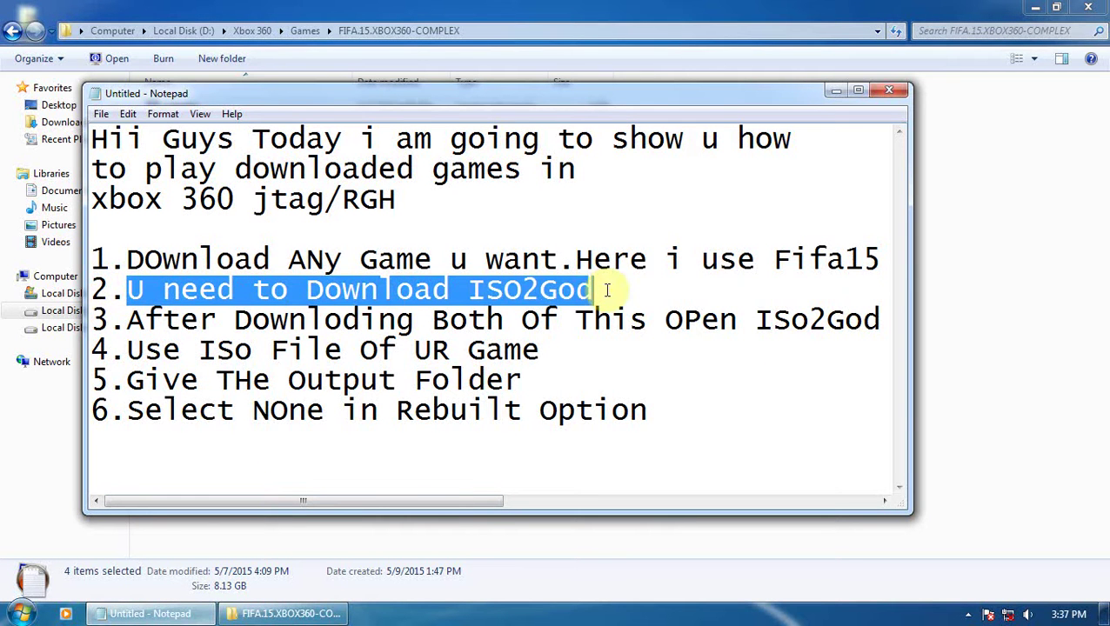
{"action": "left_click_drag", "start_coordinate": [463, 290], "coordinate": [602, 285]}
{"action": "left_click_drag", "start_coordinate": [123, 320], "coordinate": [860, 318]}
Minimize the game folder and browse Computer to D:\Xbox 360\Xbox Soft.
{"action": "left_click", "coordinate": [958, 289]}
{"action": "left_click", "coordinate": [1031, 7]}
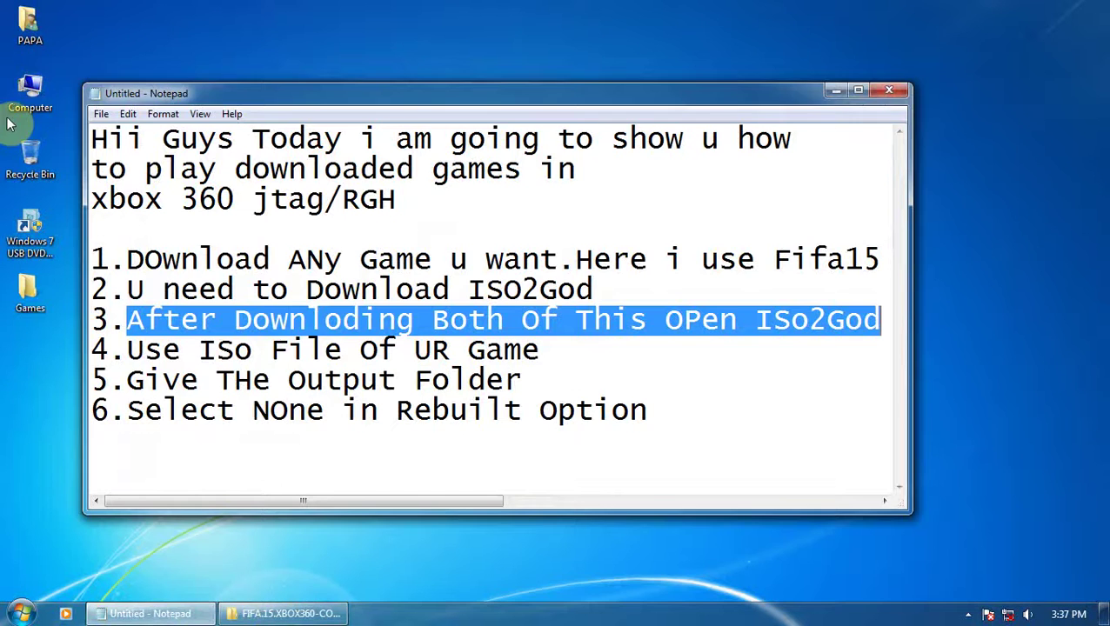
{"action": "double_click", "coordinate": [35, 96]}
{"action": "double_click", "coordinate": [470, 122]}
{"action": "double_click", "coordinate": [691, 144]}
{"action": "double_click", "coordinate": [570, 99]}
Cancel extracting the iso2god archive, open the existing iso2god folder and run Iso2God.
{"action": "left_click", "coordinate": [383, 190]}
{"action": "right_click", "coordinate": [399, 194]}
{"action": "left_click", "coordinate": [453, 219]}
{"action": "left_click", "coordinate": [676, 481]}
{"action": "double_click", "coordinate": [416, 93]}
{"action": "left_click", "coordinate": [279, 113]}
Check step 4 in the notes, then pick complex-fifa15 from FIFA.15.XBOX360-COMPLEX as the ISO image.
{"action": "left_click", "coordinate": [496, 235]}
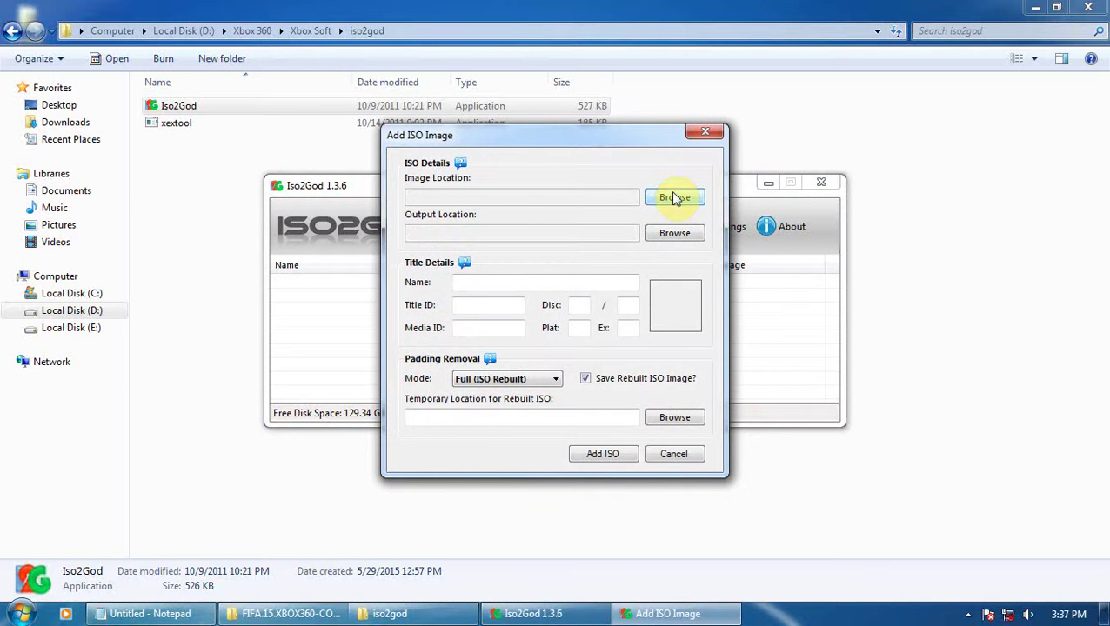
{"action": "left_click", "coordinate": [148, 614]}
{"action": "left_click_drag", "start_coordinate": [122, 348], "coordinate": [557, 345]}
{"action": "left_click", "coordinate": [665, 614]}
{"action": "left_click", "coordinate": [663, 207]}
{"action": "left_click", "coordinate": [498, 184]}
{"action": "double_click", "coordinate": [609, 328]}
{"action": "double_click", "coordinate": [587, 261]}
Check step 5 in the notes, then create a new output folder inside Desktop\Games.
{"action": "left_click", "coordinate": [235, 460]}
{"action": "left_click_drag", "start_coordinate": [128, 380], "coordinate": [525, 380]}
{"action": "left_click_drag", "start_coordinate": [129, 380], "coordinate": [528, 379]}
{"action": "left_click", "coordinate": [665, 615]}
{"action": "left_click", "coordinate": [676, 234]}
{"action": "left_click", "coordinate": [485, 369]}
{"action": "left_click", "coordinate": [452, 369]}
{"action": "left_click", "coordinate": [502, 409]}
Name the new output folder 1, confirm it, and review step 6 in the notes.
{"action": "type", "text": "1"}
{"action": "left_click", "coordinate": [575, 411]}
{"action": "left_click", "coordinate": [296, 451]}
{"action": "left_click_drag", "start_coordinate": [126, 411], "coordinate": [635, 415]}
{"action": "left_click", "coordinate": [667, 613]}
Choose None for padding removal, add FIFA 15 to the queue, and select its entry.
{"action": "left_click", "coordinate": [528, 381]}
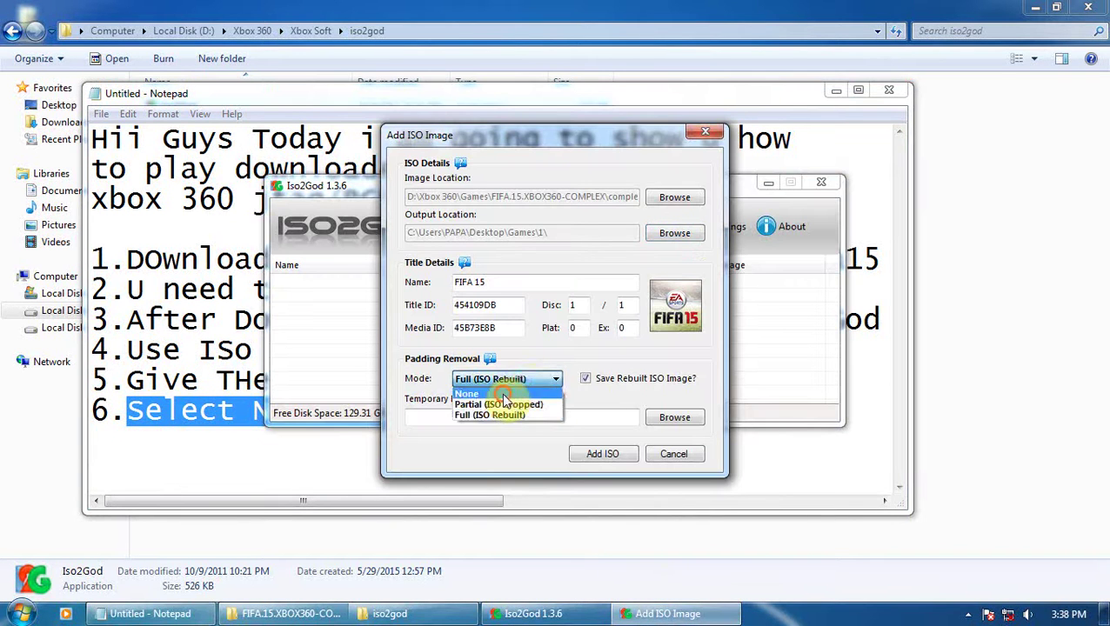
{"action": "left_click", "coordinate": [508, 392]}
{"action": "left_click", "coordinate": [603, 454]}
{"action": "left_click", "coordinate": [578, 283]}
Start converting FIFA 15, dismiss the cannot-edit warning, and minimize Iso2God to reveal the notes.
{"action": "left_click", "coordinate": [644, 228]}
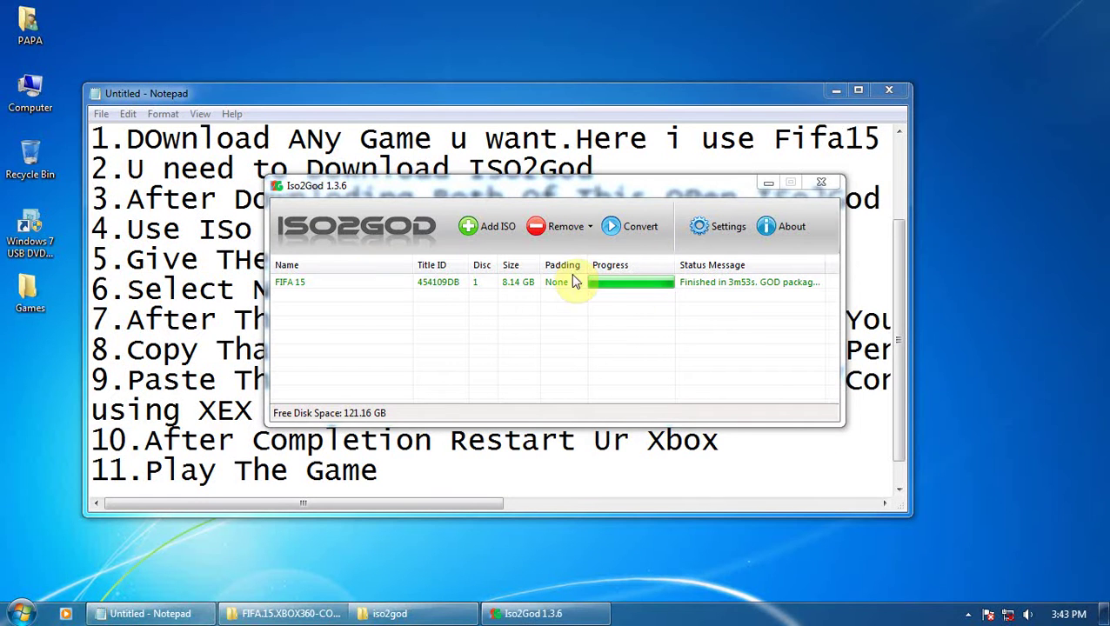
{"action": "left_click", "coordinate": [711, 286]}
{"action": "left_click", "coordinate": [710, 286]}
{"action": "left_click", "coordinate": [725, 265]}
{"action": "left_click", "coordinate": [769, 182]}
{"action": "left_click_drag", "start_coordinate": [128, 319], "coordinate": [799, 335]}
Open Desktop\Games\1 to view the new 454109DB content folder.
{"action": "left_click", "coordinate": [32, 97]}
{"action": "double_click", "coordinate": [32, 98]}
{"action": "left_click", "coordinate": [52, 106]}
{"action": "double_click", "coordinate": [595, 145]}
{"action": "double_click", "coordinate": [306, 105]}
{"action": "left_click", "coordinate": [223, 106]}
{"action": "left_click_drag", "start_coordinate": [217, 156], "coordinate": [213, 102]}
{"action": "left_click", "coordinate": [158, 614]}
Highlight step 8's FAT32 format requirement and step 9 about pasting into the Xbox.
{"action": "left_click", "coordinate": [437, 512]}
{"action": "left_click_drag", "start_coordinate": [357, 505], "coordinate": [226, 504]}
{"action": "left_click_drag", "start_coordinate": [118, 349], "coordinate": [839, 354]}
{"action": "left_click_drag", "start_coordinate": [300, 349], "coordinate": [602, 351]}
{"action": "left_click_drag", "start_coordinate": [442, 505], "coordinate": [261, 503]}
{"action": "left_click_drag", "start_coordinate": [124, 349], "coordinate": [838, 355]}
{"action": "left_click_drag", "start_coordinate": [448, 513], "coordinate": [308, 512]}
{"action": "left_click_drag", "start_coordinate": [124, 379], "coordinate": [345, 409]}
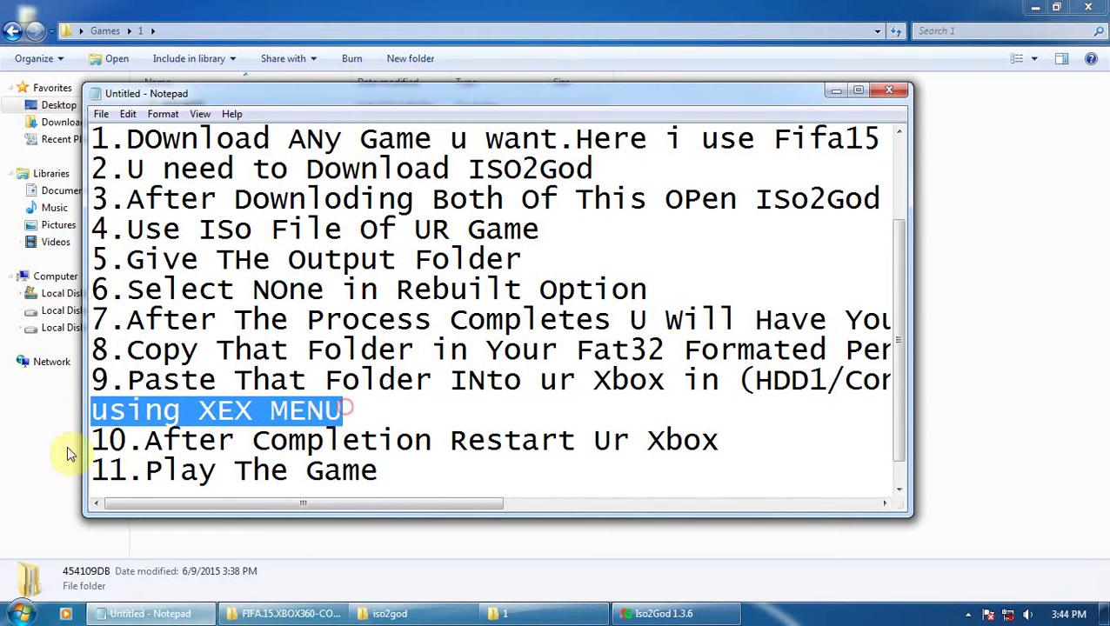